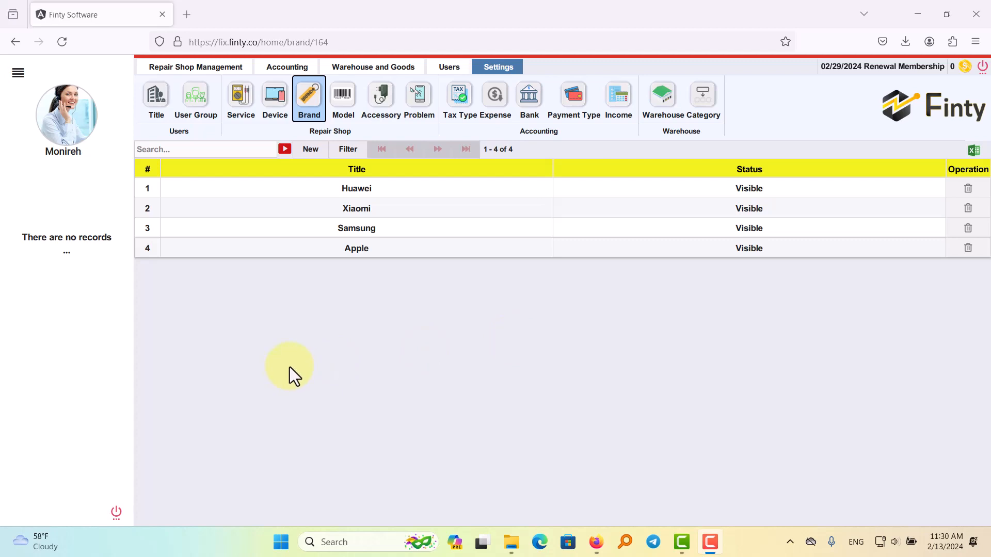
Add the brand Asus with visible status and assign the Monitor, Laptop and Cell Phone devices to it.
{"action": "left_click", "coordinate": [312, 152]}
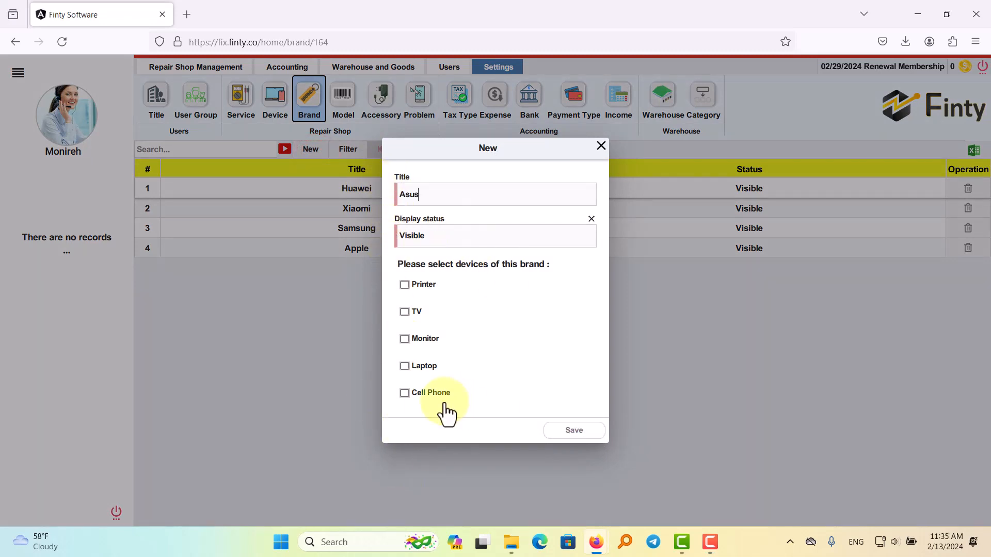
{"action": "key", "text": "Return"}
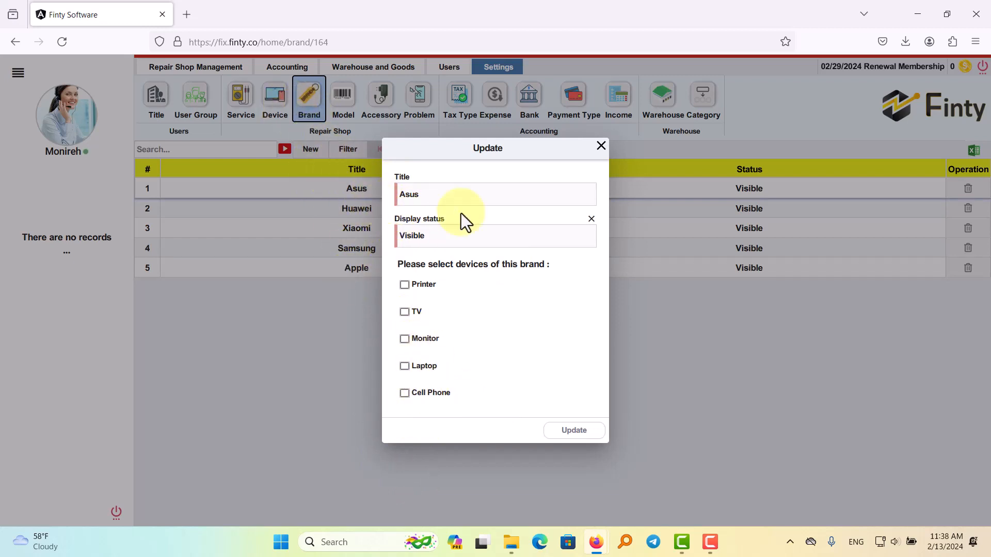
{"action": "left_click", "coordinate": [405, 339]}
{"action": "left_click", "coordinate": [405, 366]}
{"action": "left_click", "coordinate": [405, 393]}
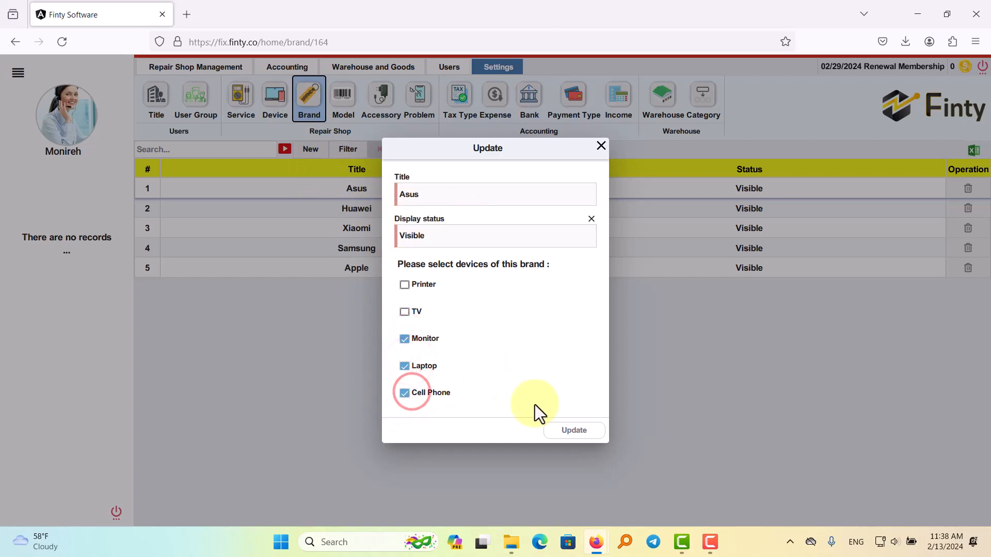
{"action": "left_click", "coordinate": [577, 442]}
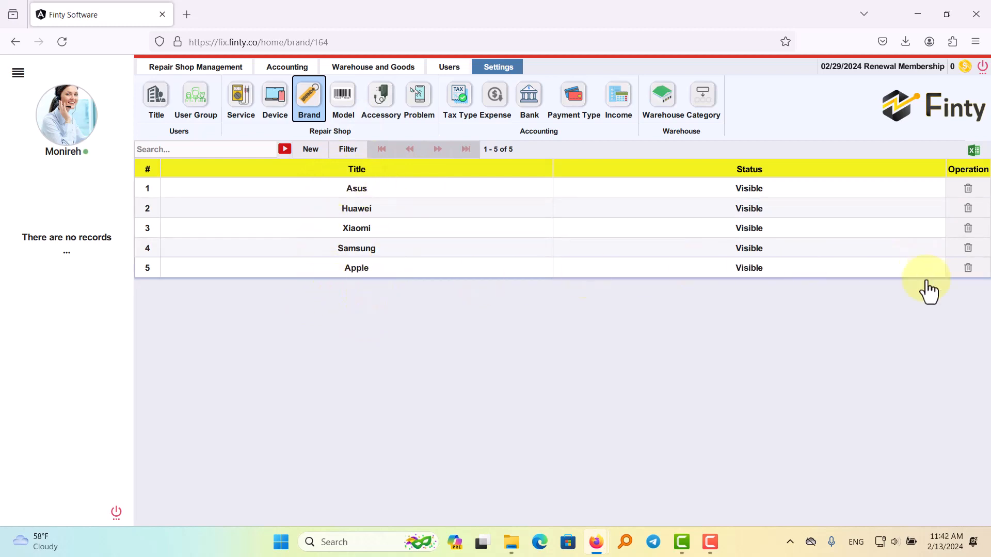
{"action": "left_click", "coordinate": [968, 269]}
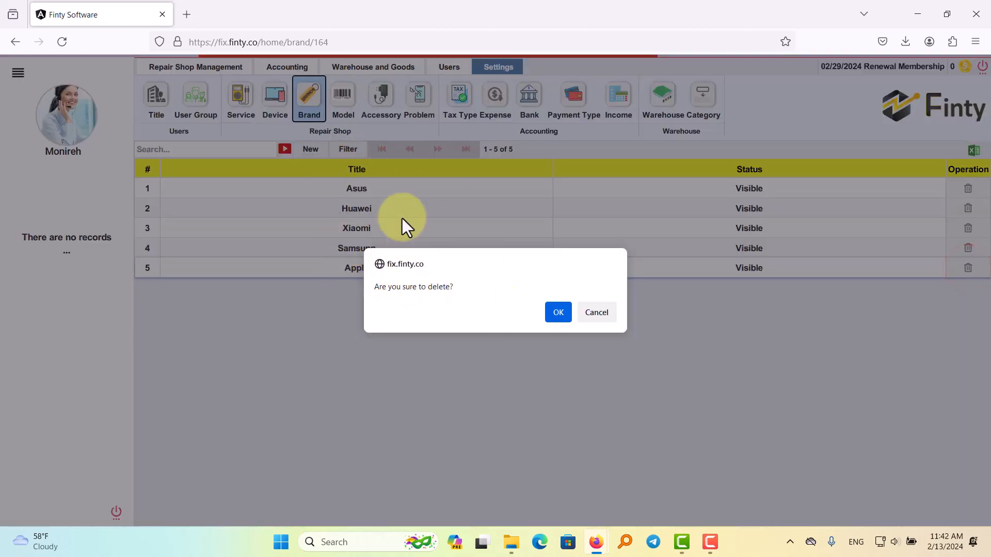
{"action": "left_click", "coordinate": [597, 313]}
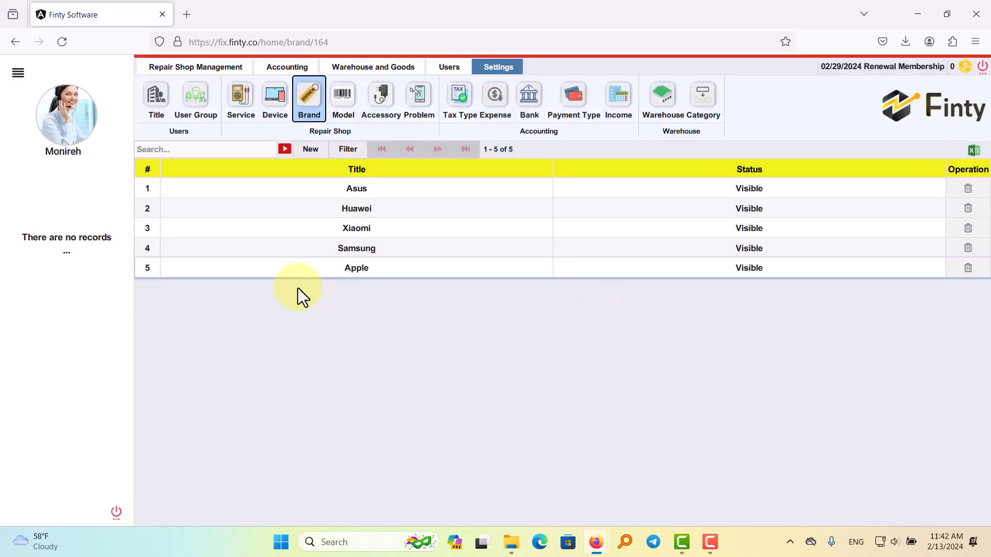
{"action": "left_click", "coordinate": [309, 155]}
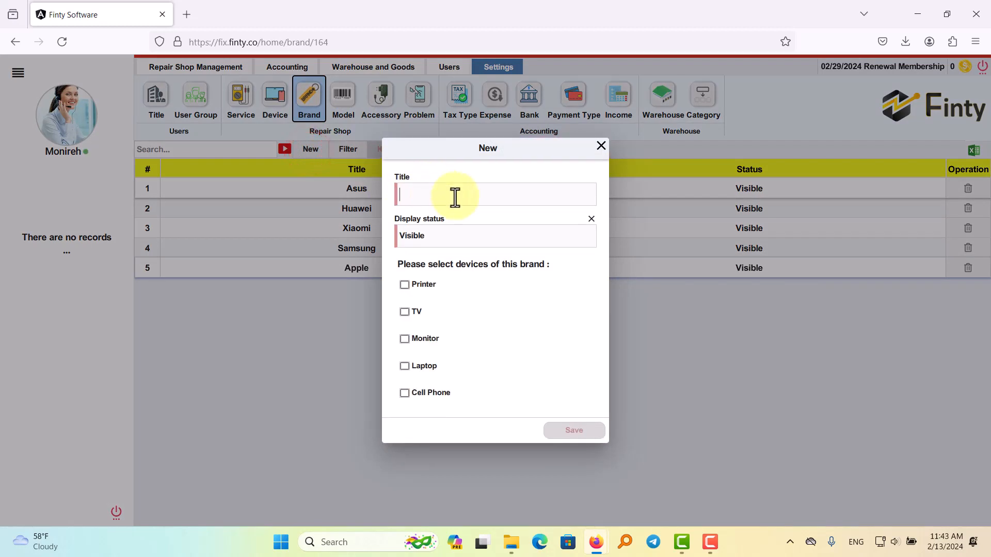
{"action": "type", "text": "Ford"}
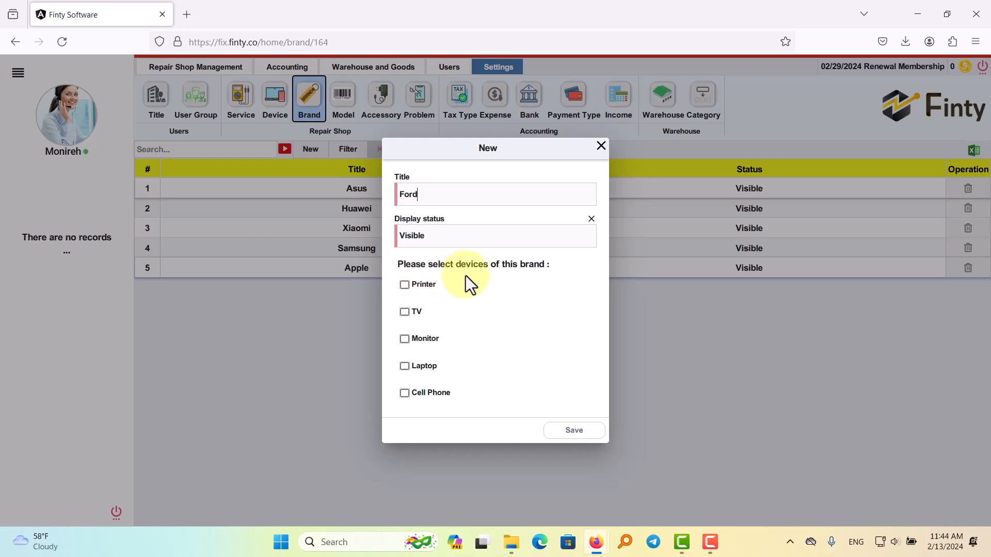
{"action": "left_click", "coordinate": [600, 147]}
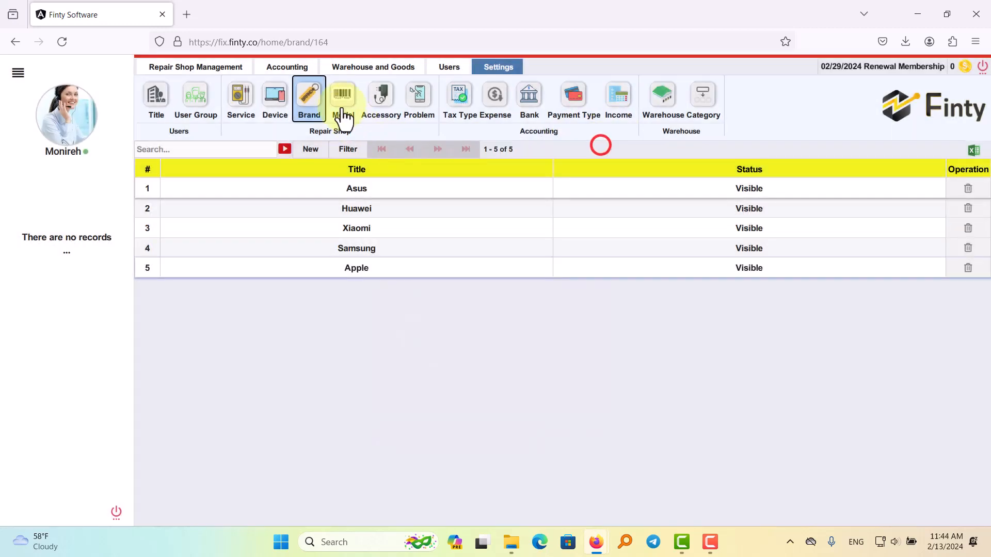
Add a new device titled Car with visible status to the repair shop's device list.
{"action": "left_click", "coordinate": [274, 106]}
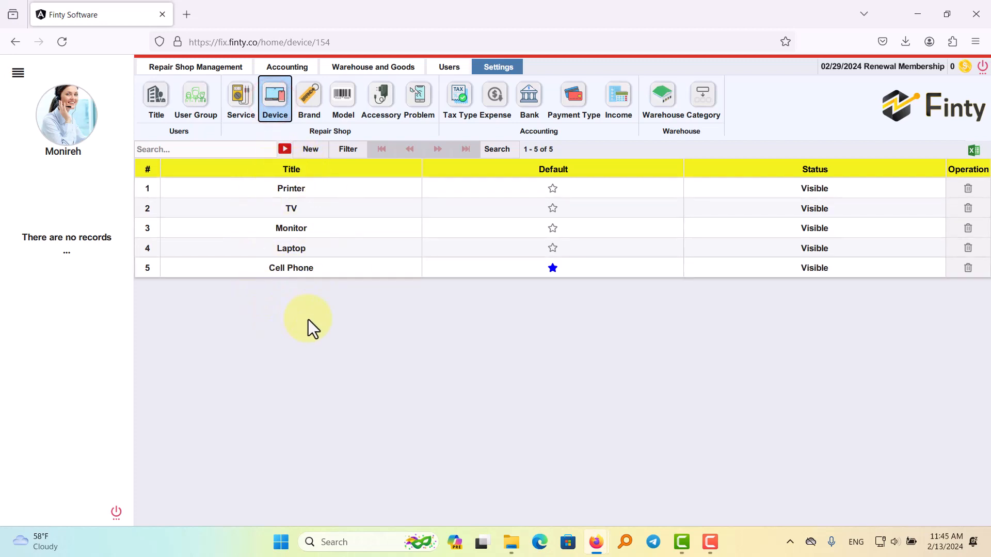
{"action": "left_click", "coordinate": [313, 149]}
{"action": "left_click", "coordinate": [380, 152]}
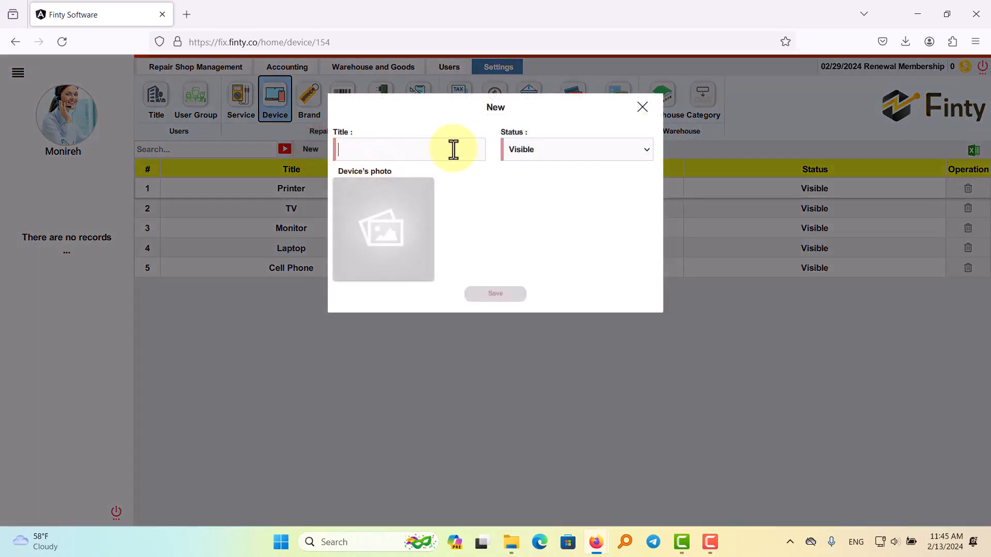
{"action": "type", "text": "Car"}
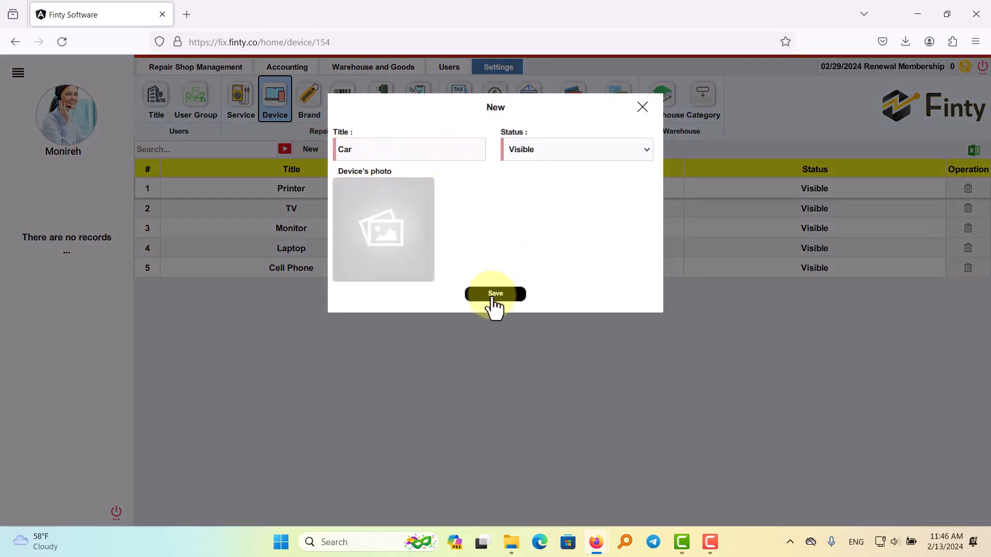
{"action": "left_click", "coordinate": [495, 295]}
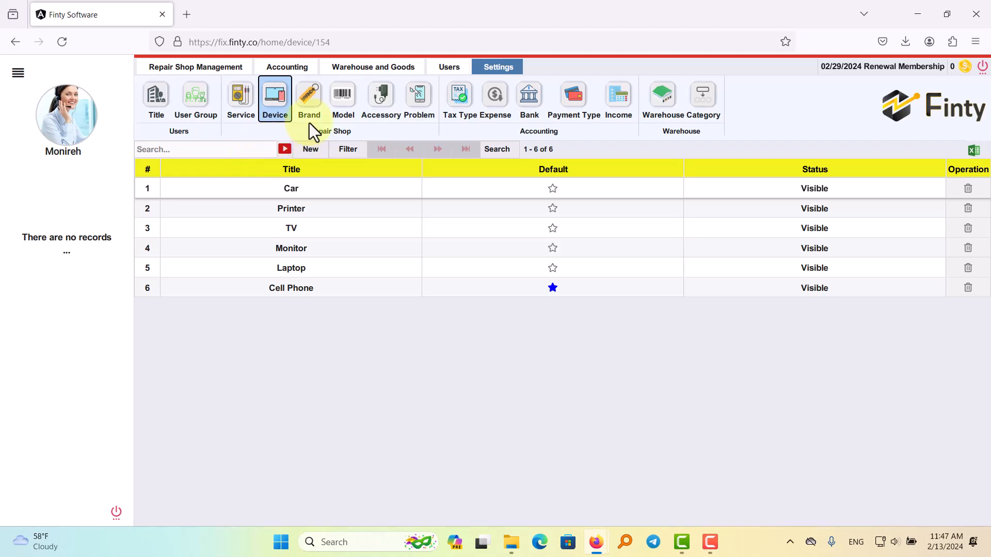
Add the brand Ford to the brand list with Car as its assigned device.
{"action": "left_click", "coordinate": [309, 101]}
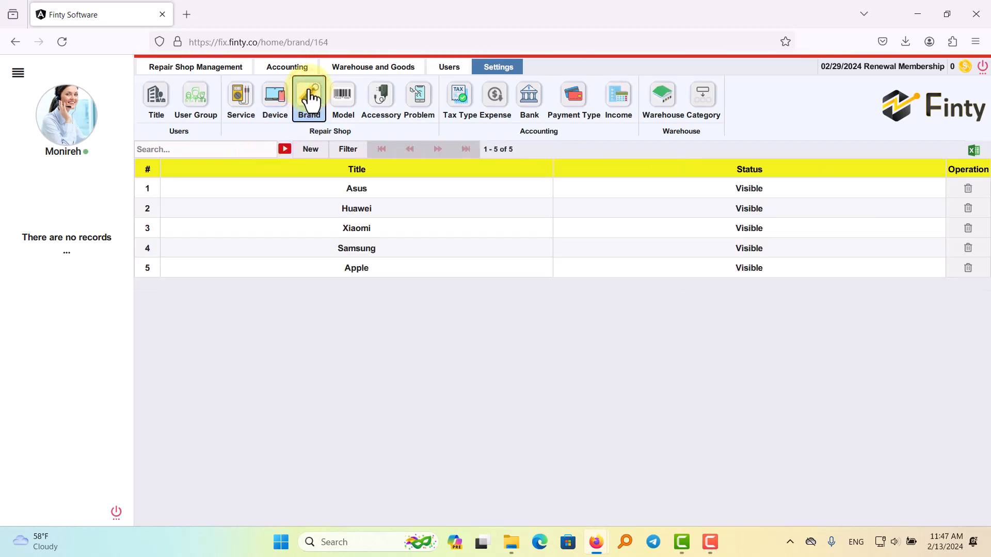
{"action": "left_click", "coordinate": [309, 149]}
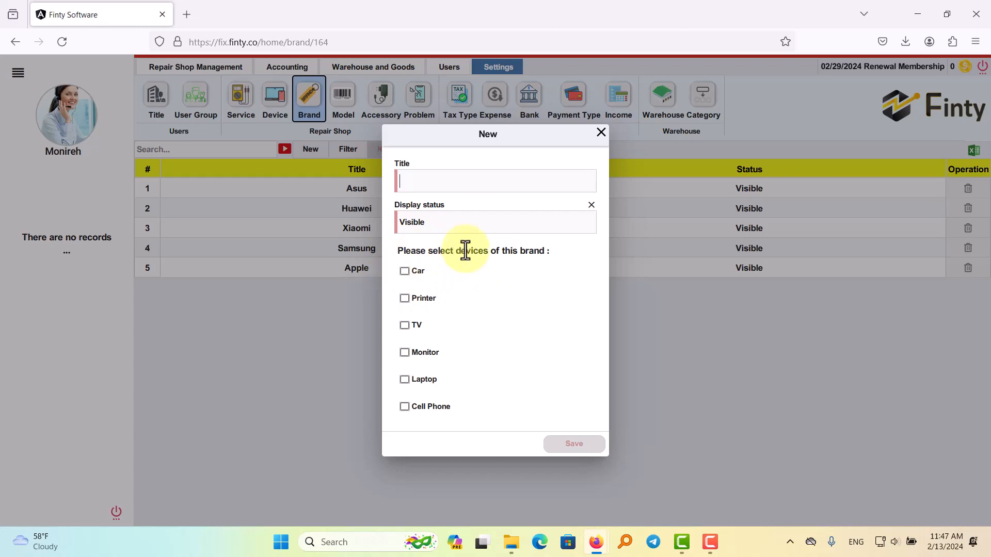
{"action": "left_click", "coordinate": [449, 181]}
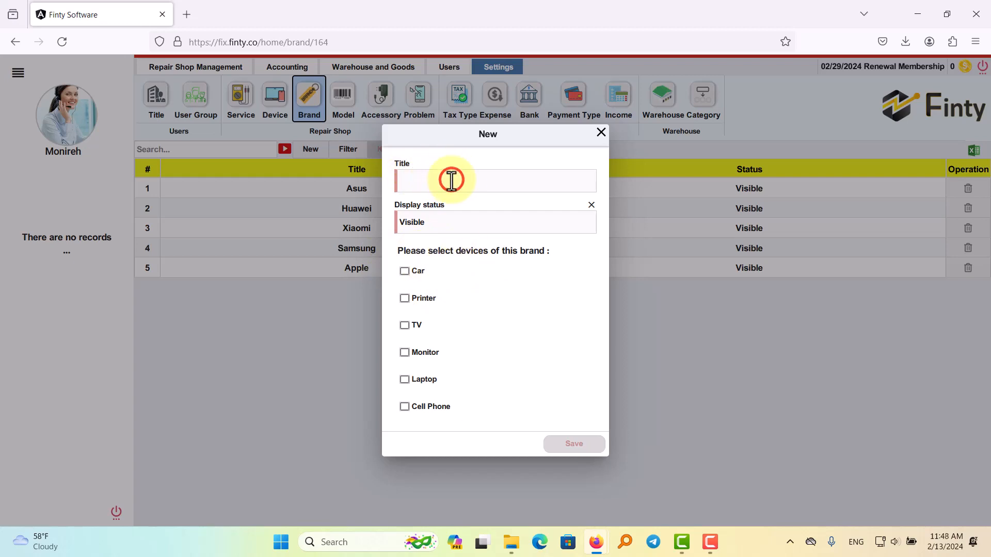
{"action": "type", "text": "Fo"}
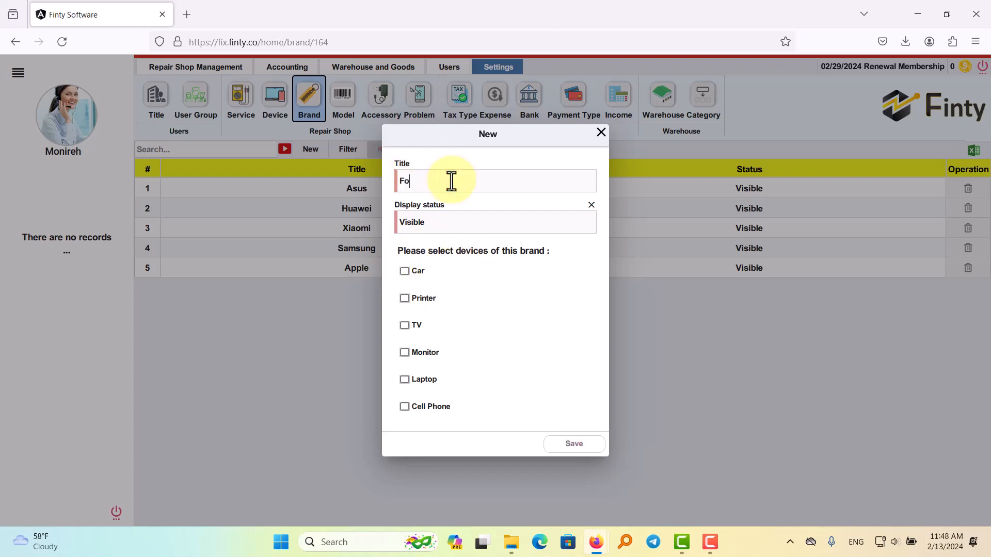
{"action": "type", "text": "rd"}
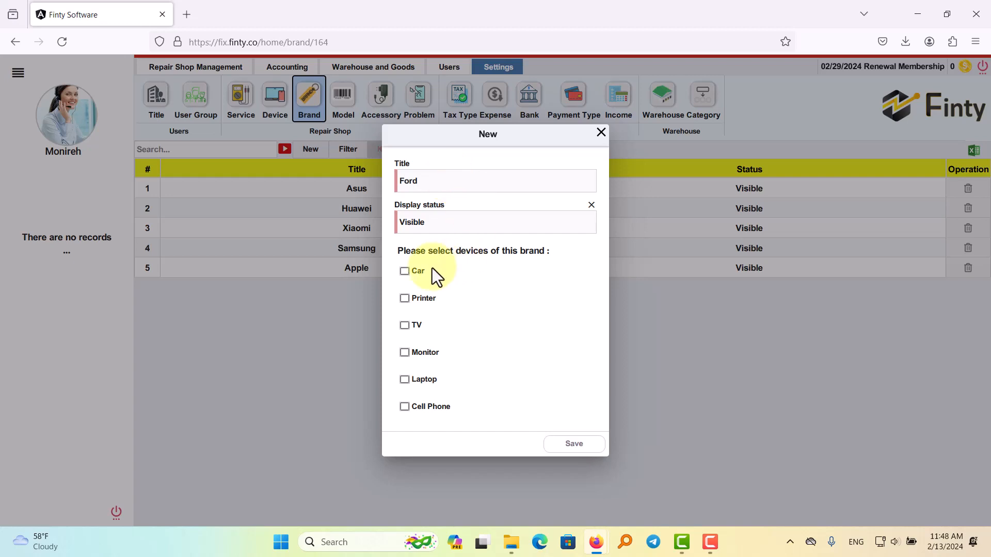
{"action": "left_click", "coordinate": [406, 271]}
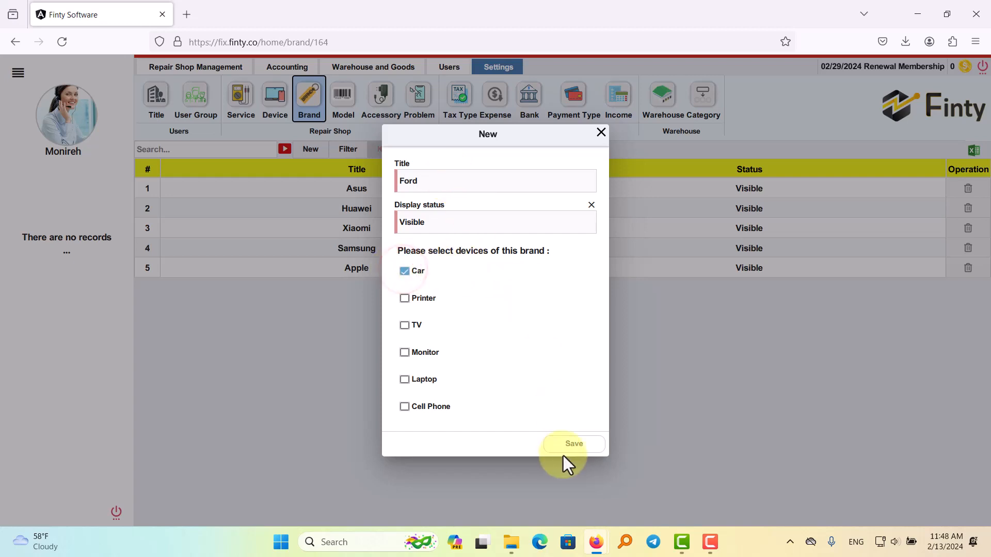
{"action": "left_click", "coordinate": [573, 444]}
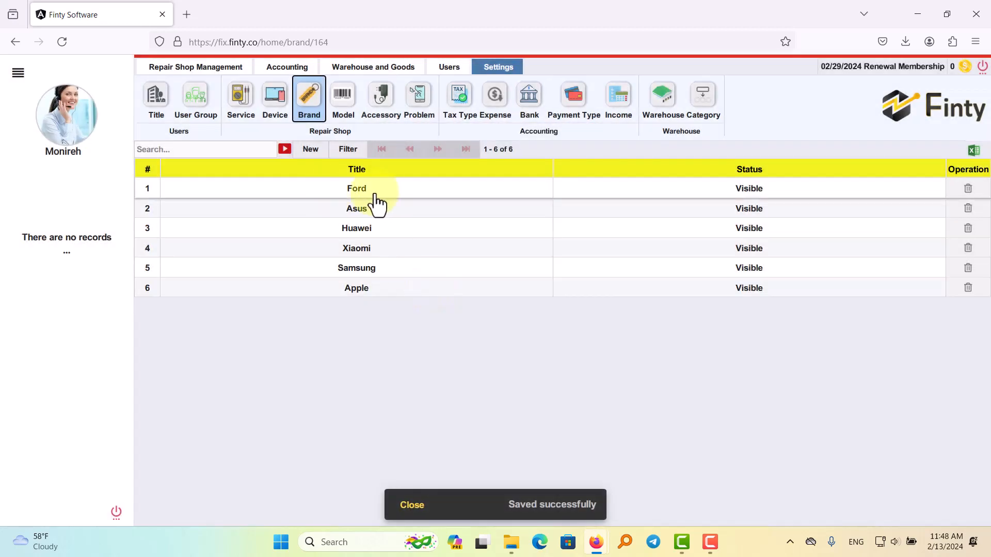
Add the brand Honda to the brand list with Car as its assigned device.
{"action": "left_click", "coordinate": [313, 151]}
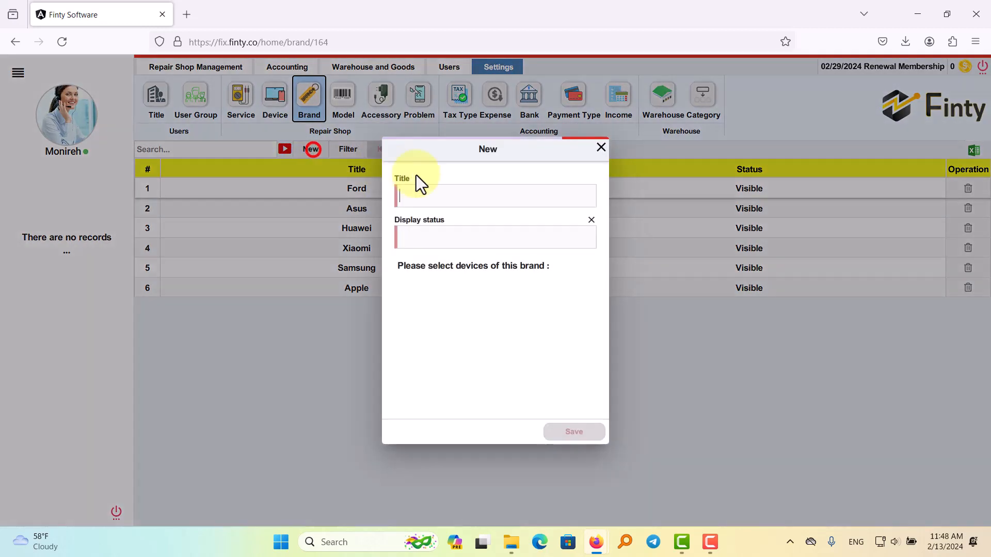
{"action": "left_click", "coordinate": [438, 183]}
{"action": "type", "text": "Honda"}
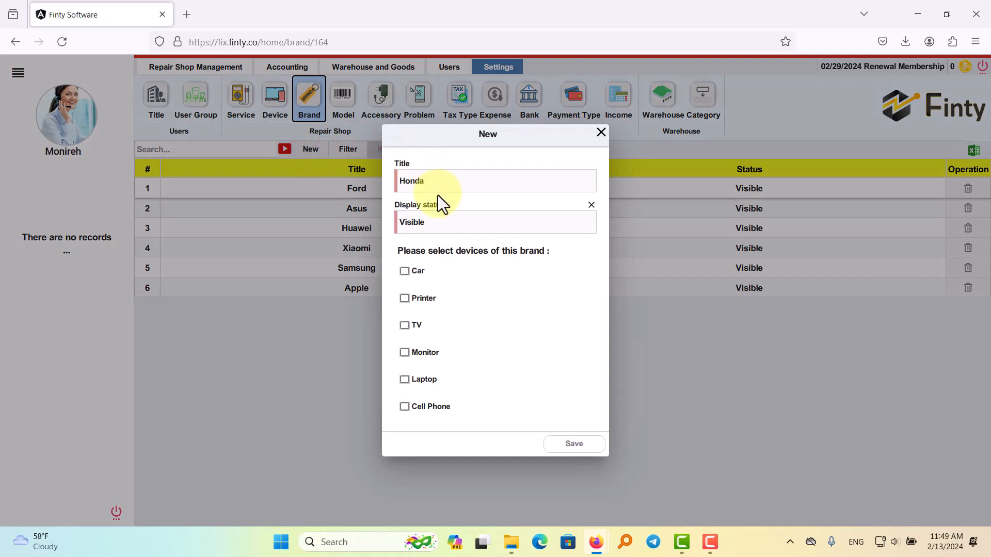
{"action": "left_click", "coordinate": [406, 272]}
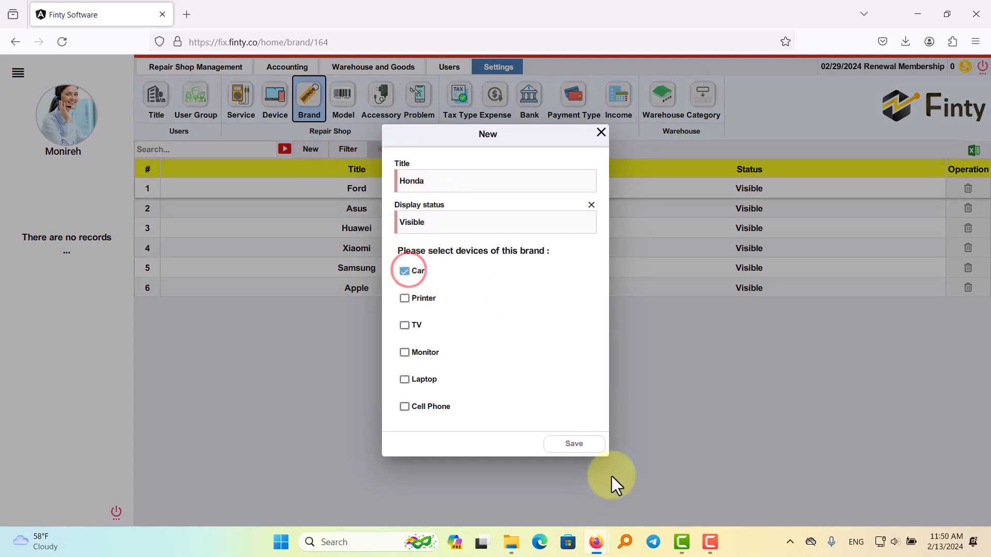
{"action": "left_click", "coordinate": [582, 446]}
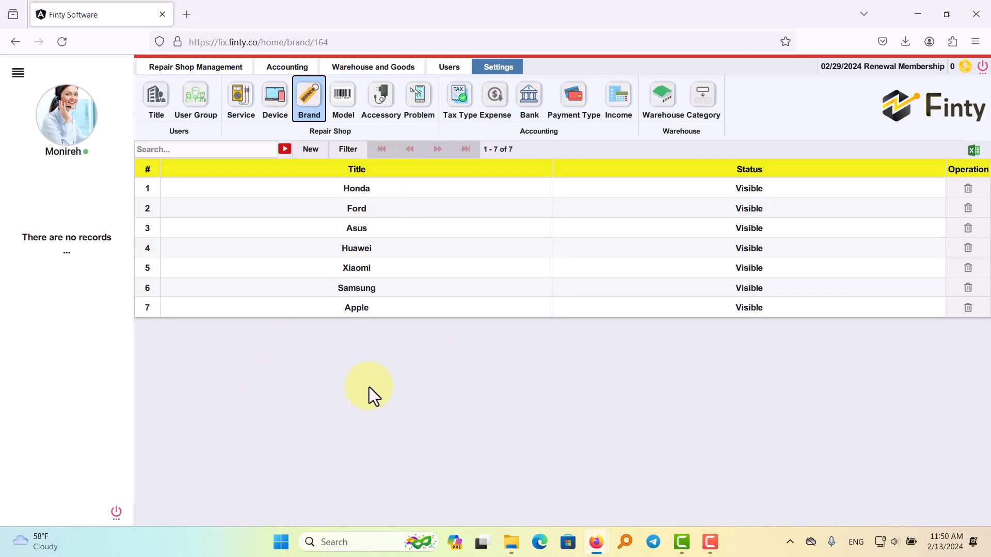
Start a new repair shop reception and check the selectable devices and the brands offered for the Laptop device.
{"action": "left_click", "coordinate": [216, 66]}
{"action": "left_click", "coordinate": [199, 106]}
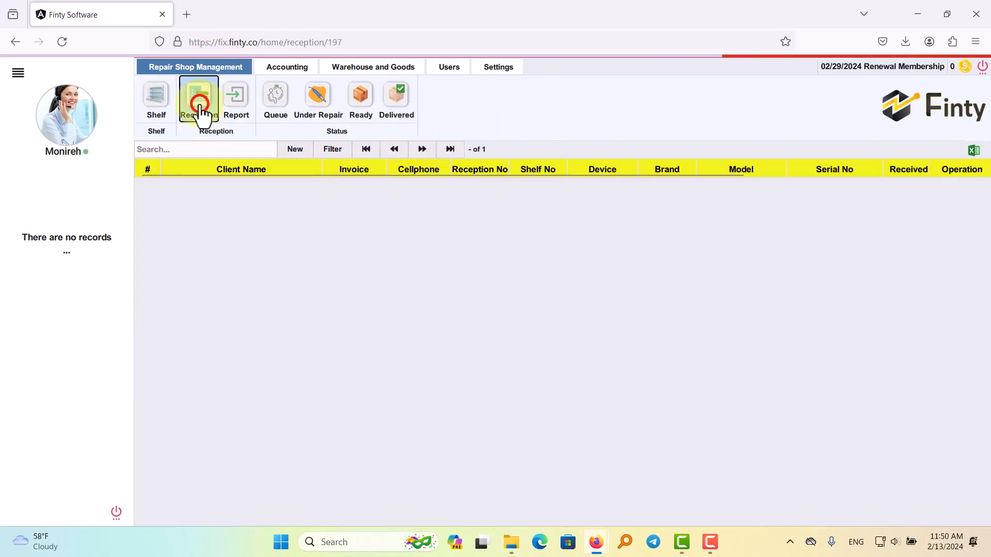
{"action": "left_click", "coordinate": [310, 149]}
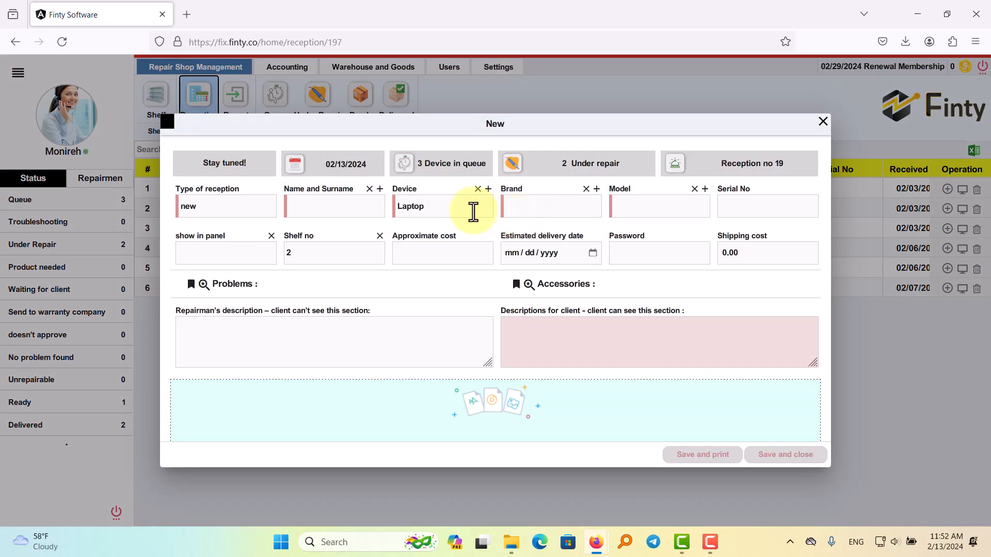
{"action": "left_click", "coordinate": [440, 208]}
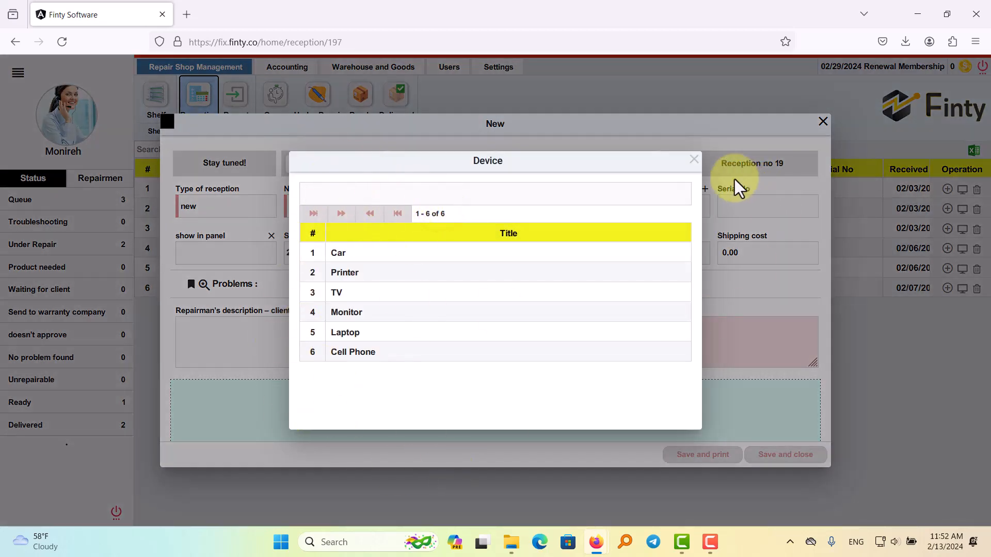
{"action": "left_click", "coordinate": [695, 161]}
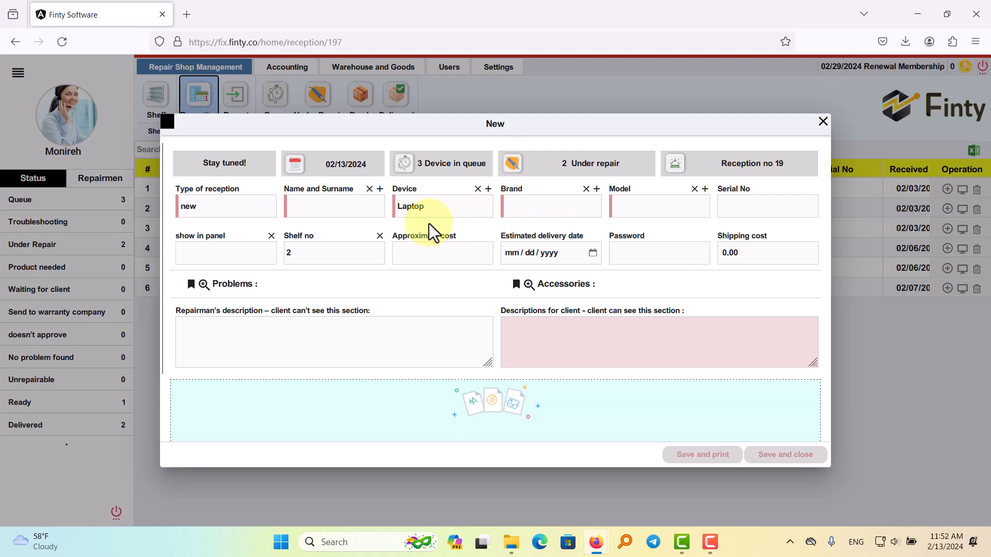
{"action": "left_click", "coordinate": [502, 227]}
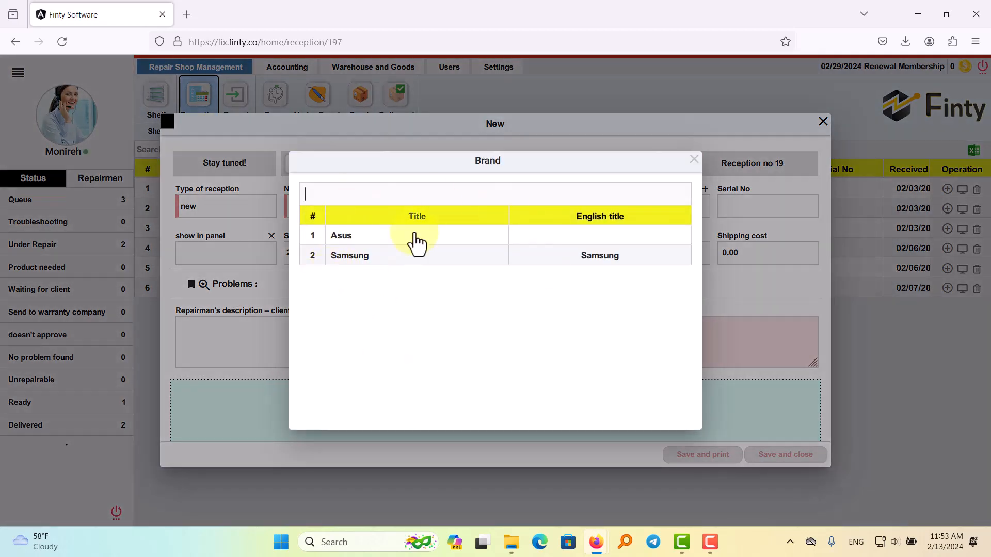
{"action": "left_click", "coordinate": [694, 160]}
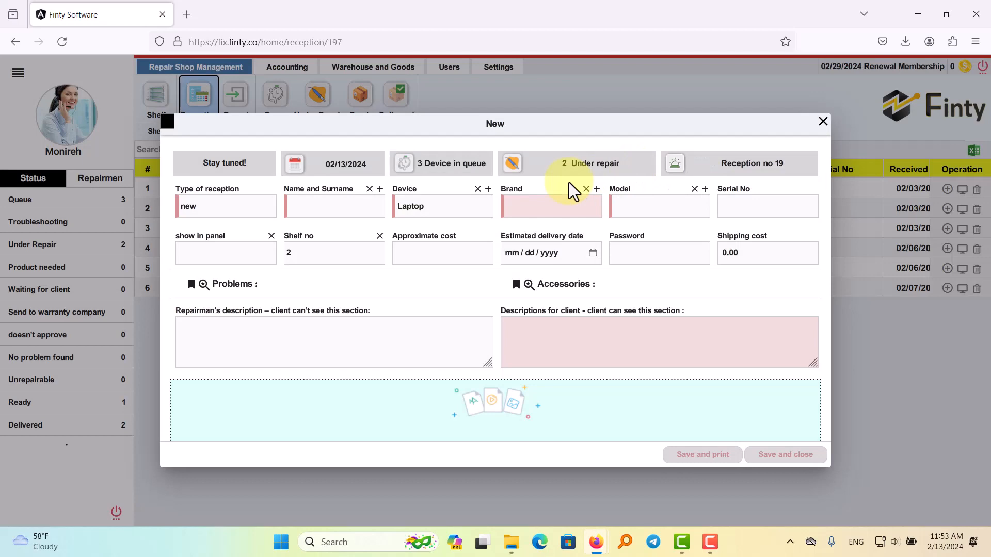
Create the brand Acer directly from the new reception form for the Laptop device.
{"action": "left_click", "coordinate": [596, 189]}
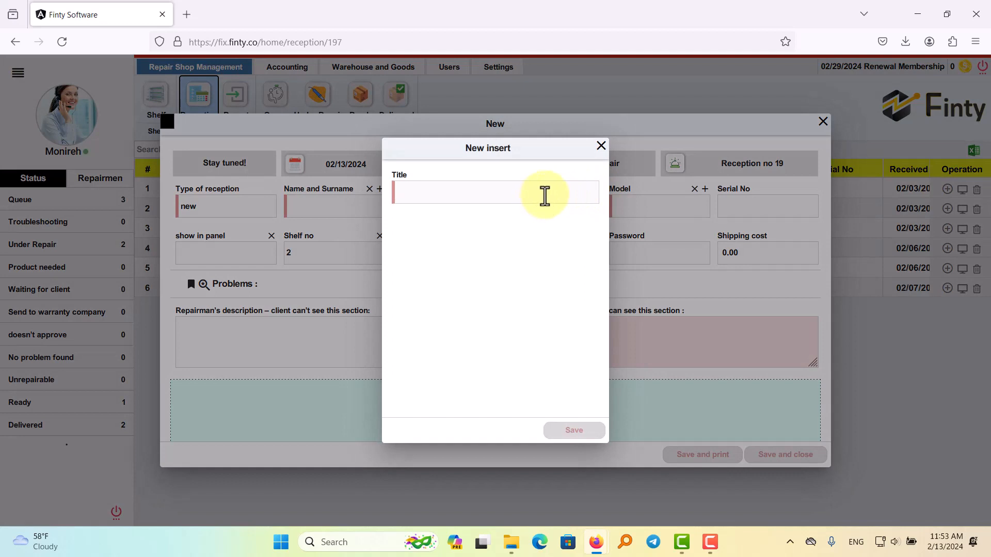
{"action": "left_click_drag", "start_coordinate": [515, 148], "coordinate": [531, 159]}
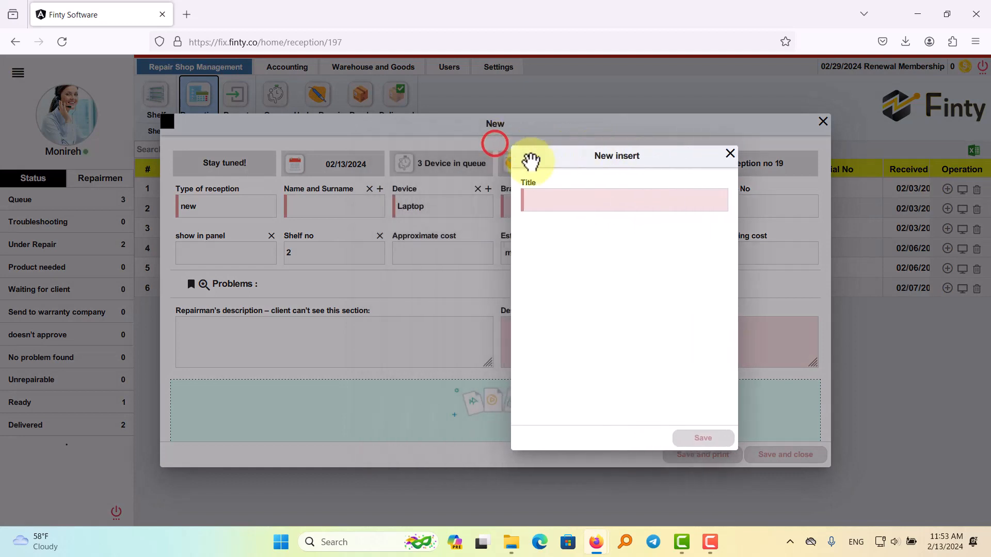
{"action": "left_click", "coordinate": [561, 201]}
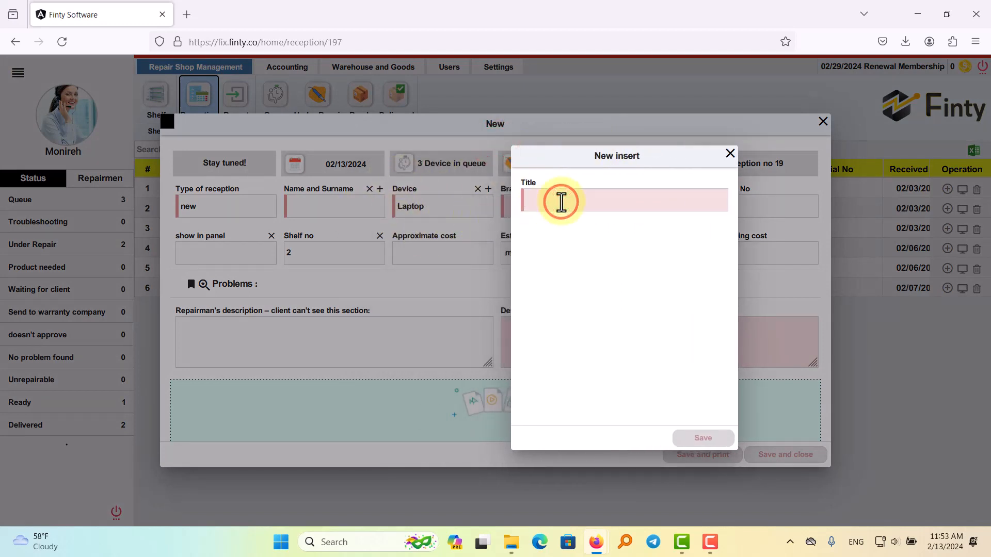
{"action": "type", "text": "Acer"}
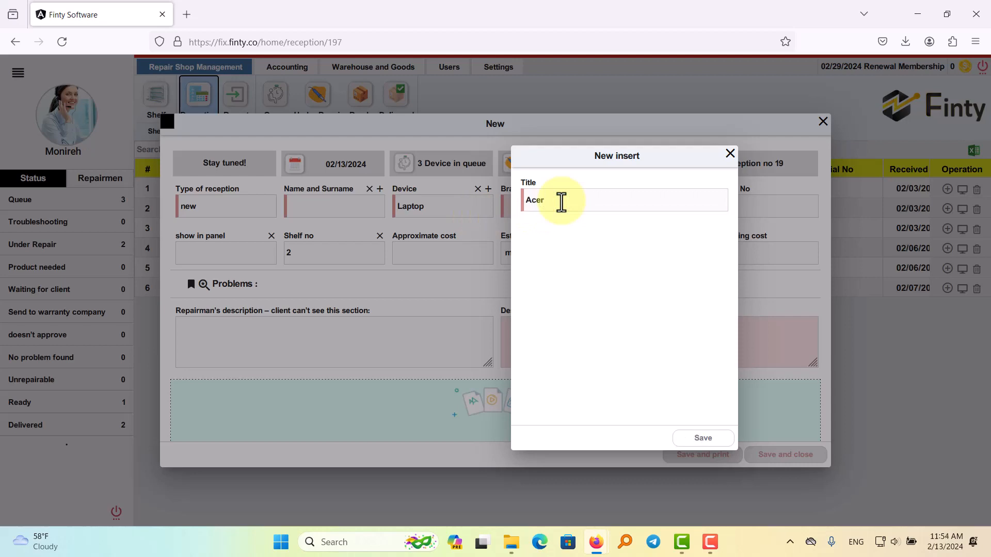
{"action": "left_click", "coordinate": [703, 438]}
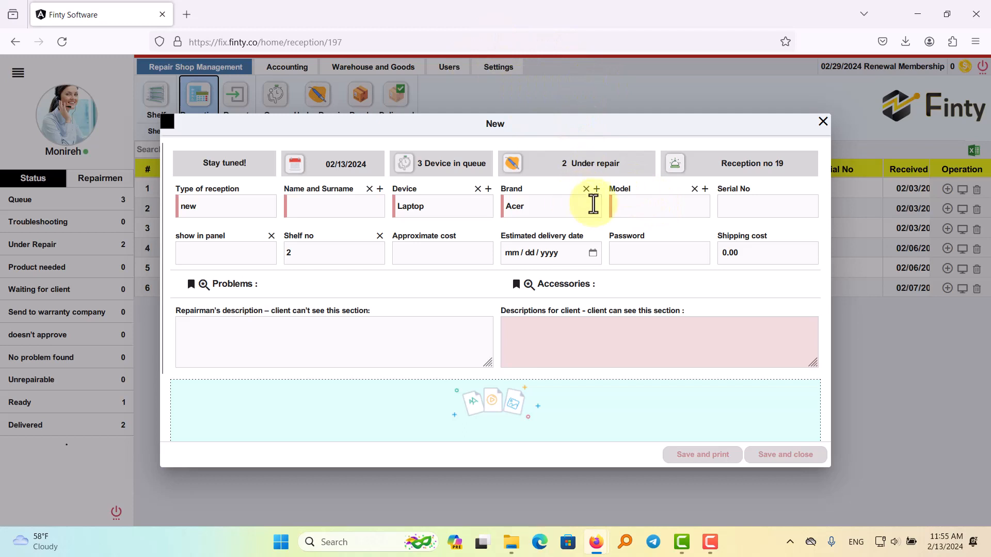
Check the brands offered for the Laptop device in the reception form, and close the form without saving the reception.
{"action": "left_click", "coordinate": [544, 206]}
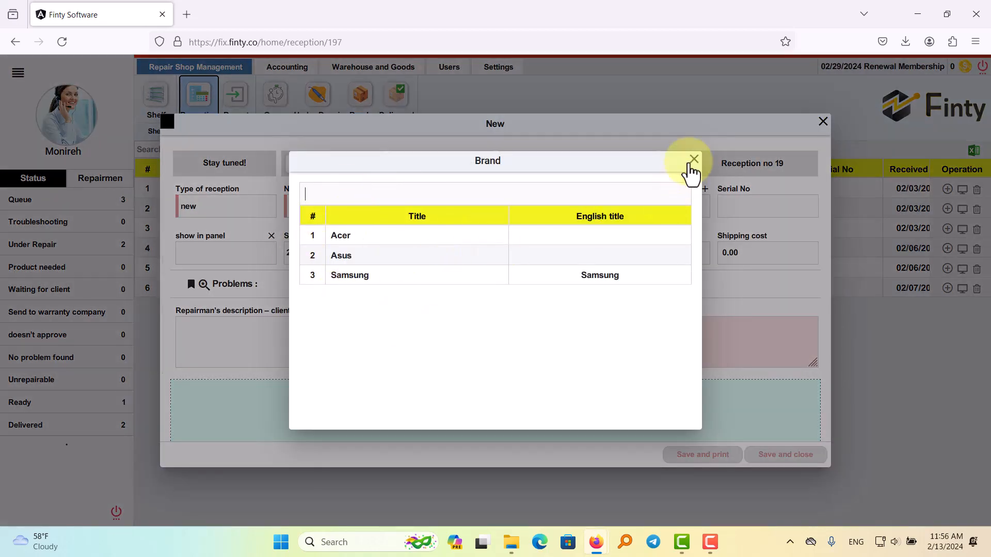
{"action": "left_click", "coordinate": [693, 161]}
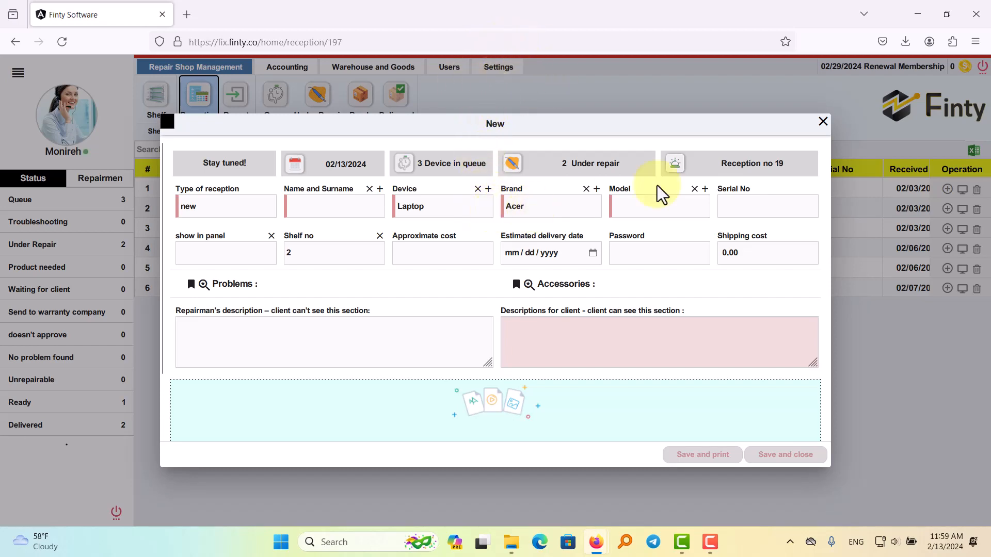
{"action": "left_click", "coordinate": [822, 121]}
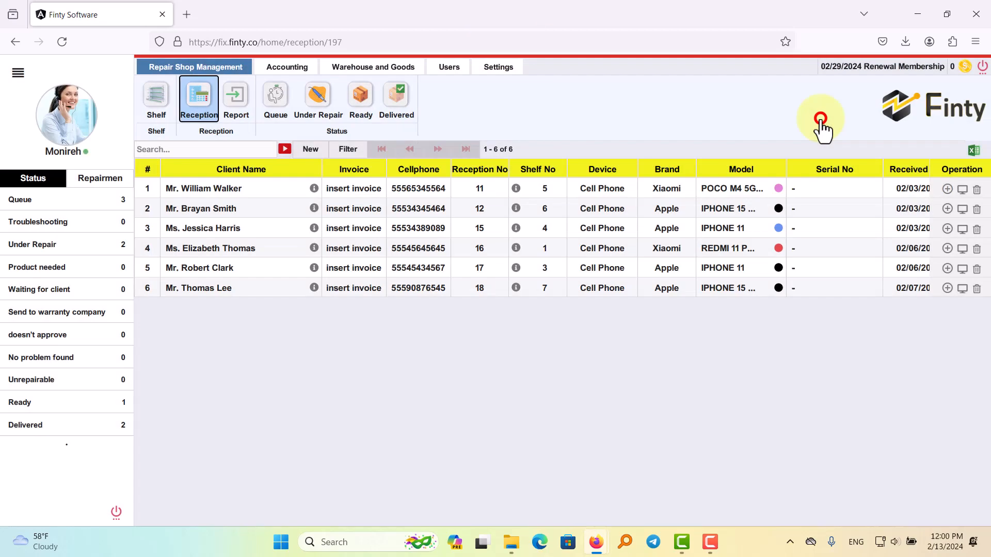
Assign TV, Monitor and Cell Phone as additional devices of the brand Acer in the repair shop's brand settings and save the update.
{"action": "left_click", "coordinate": [510, 70]}
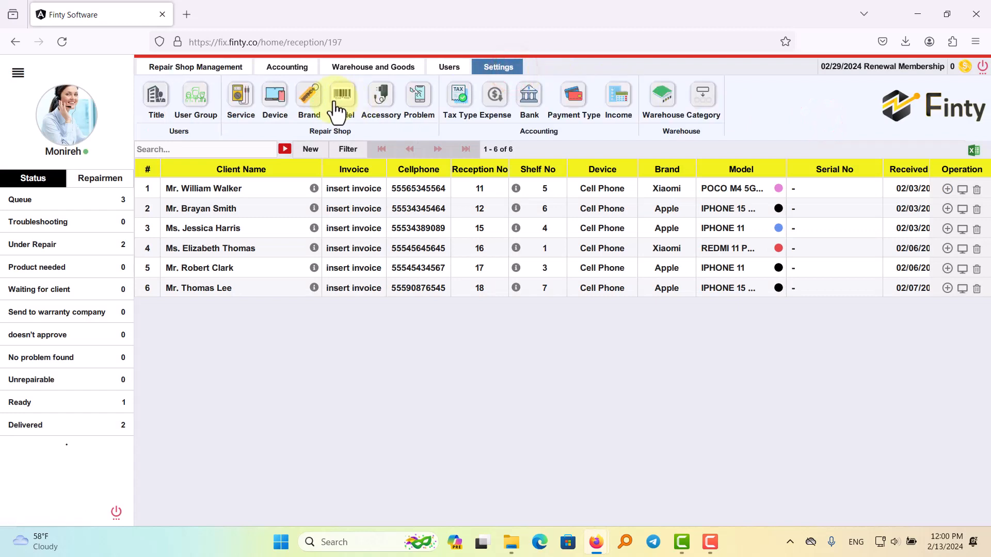
{"action": "left_click", "coordinate": [310, 115]}
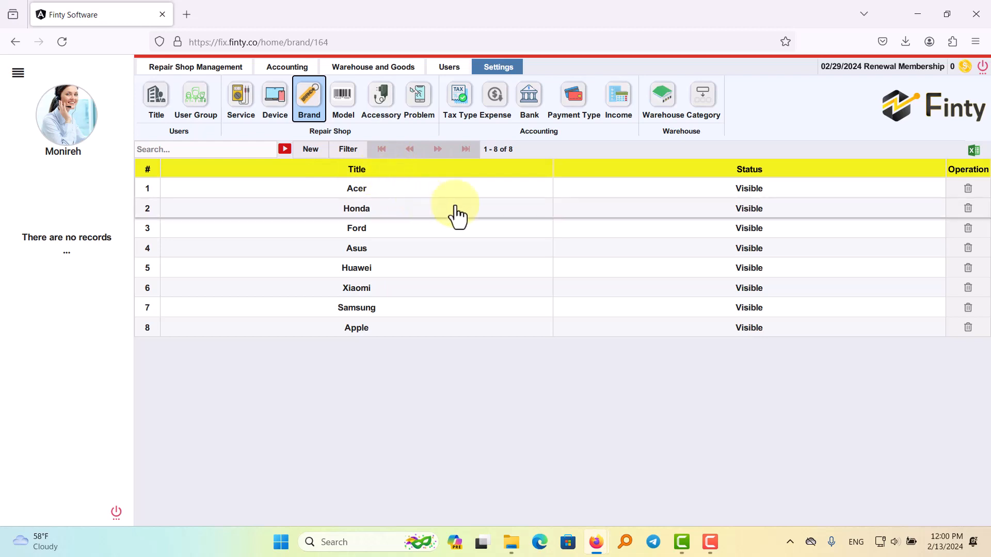
{"action": "left_click", "coordinate": [364, 191]}
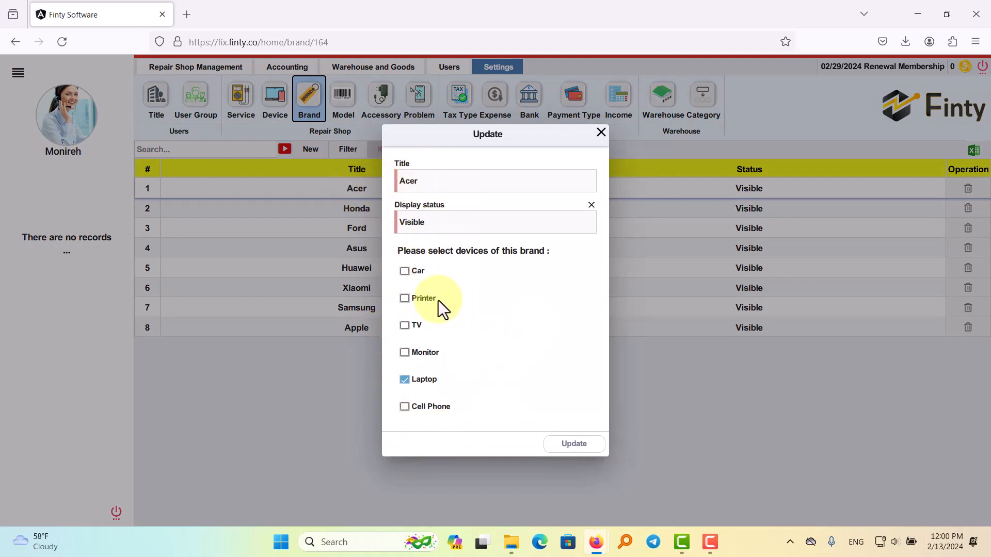
{"action": "left_click", "coordinate": [416, 325]}
{"action": "left_click", "coordinate": [426, 352]}
{"action": "left_click", "coordinate": [421, 405]}
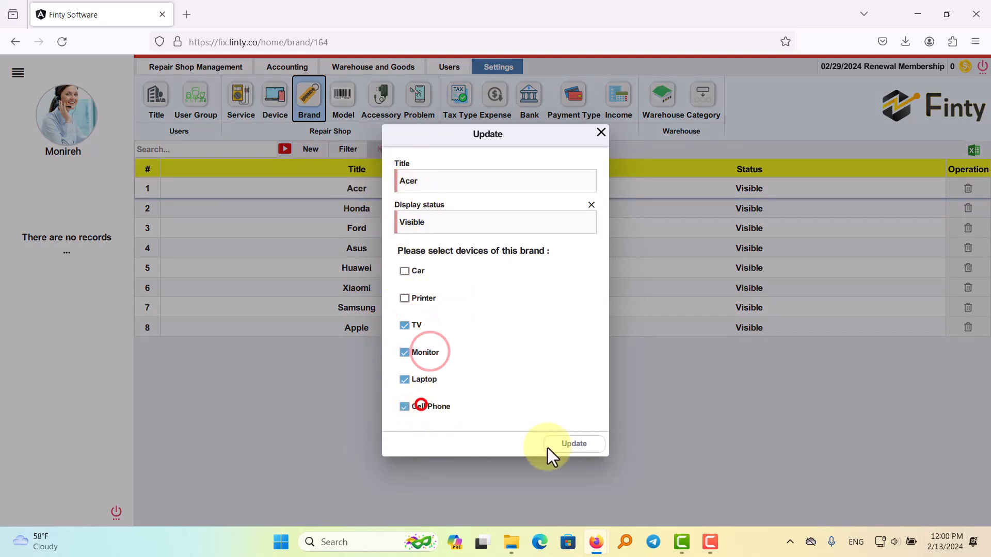
{"action": "left_click", "coordinate": [569, 443]}
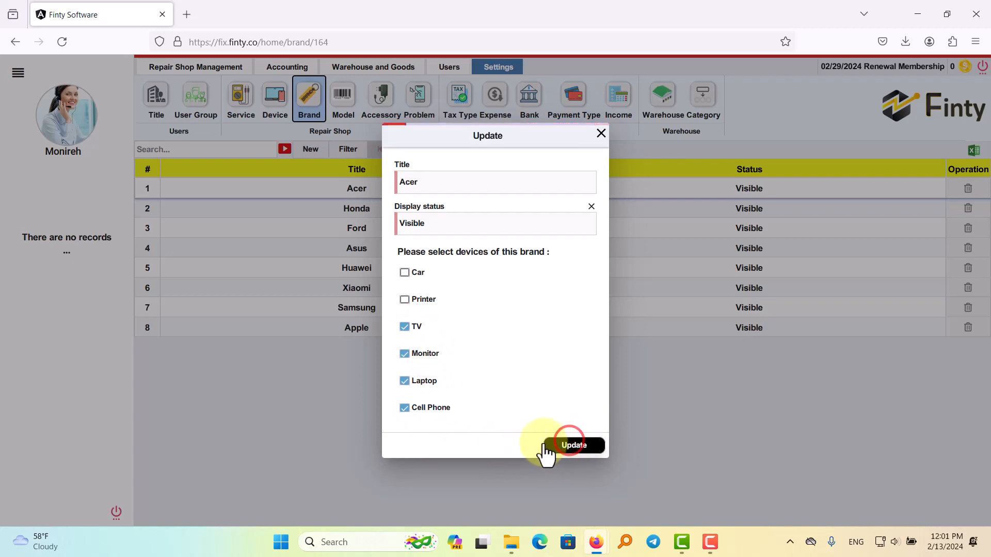